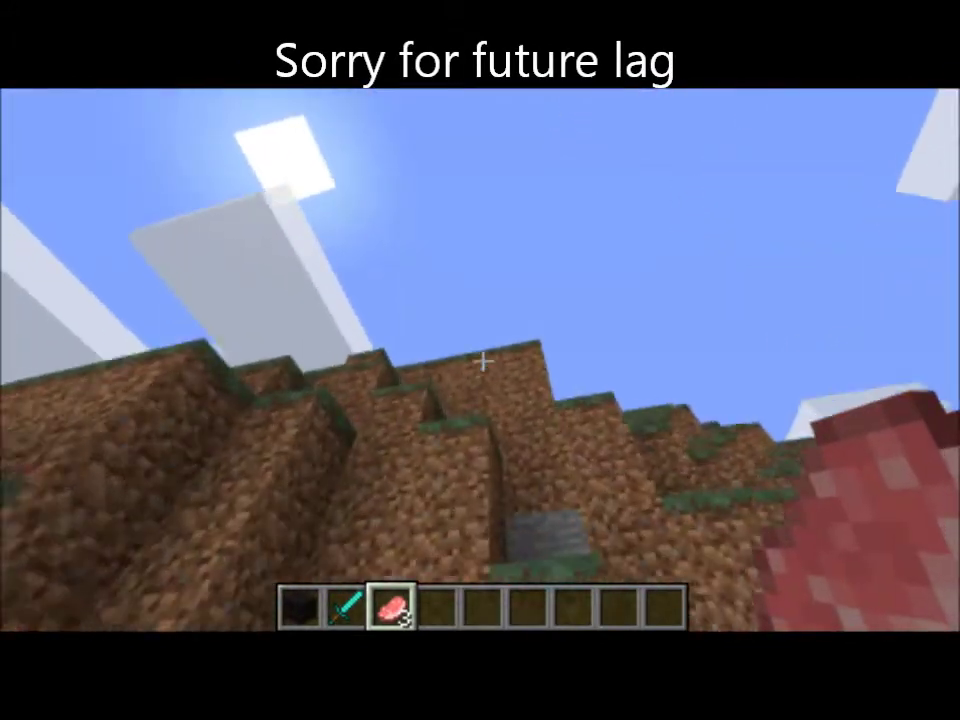
Fly the character high above the snowy mountain and river
{"action": "key", "text": "space"}
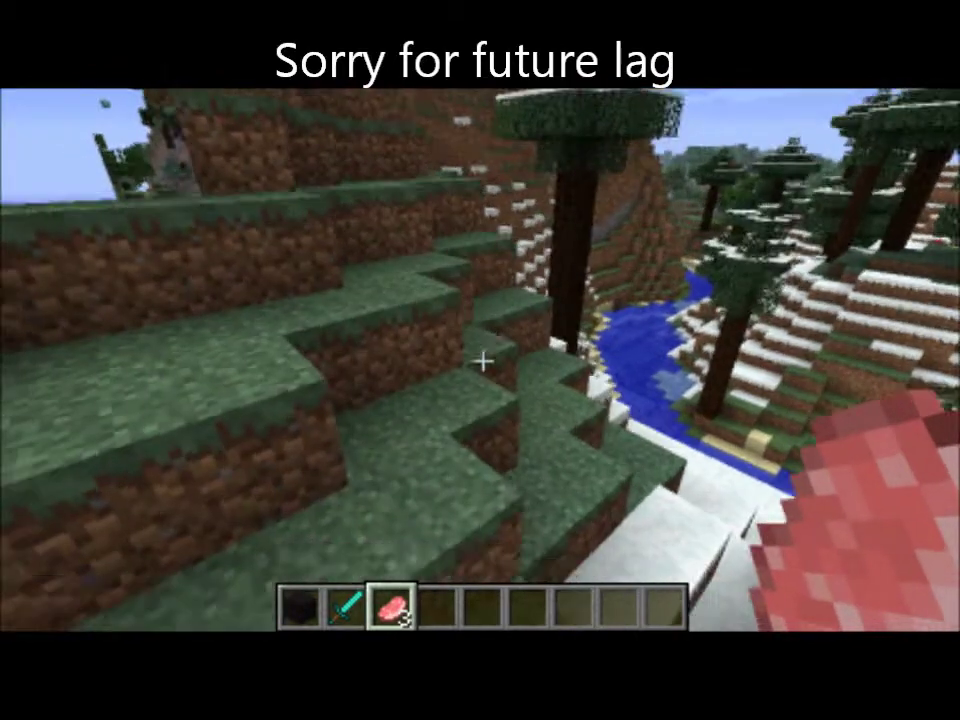
{"action": "scroll", "coordinate": [480, 360], "scroll_direction": "up", "scroll_amount": 1}
{"action": "scroll", "coordinate": [480, 360], "scroll_direction": "up", "scroll_amount": 1}
{"action": "scroll", "coordinate": [480, 360], "scroll_direction": "down", "scroll_amount": 1}
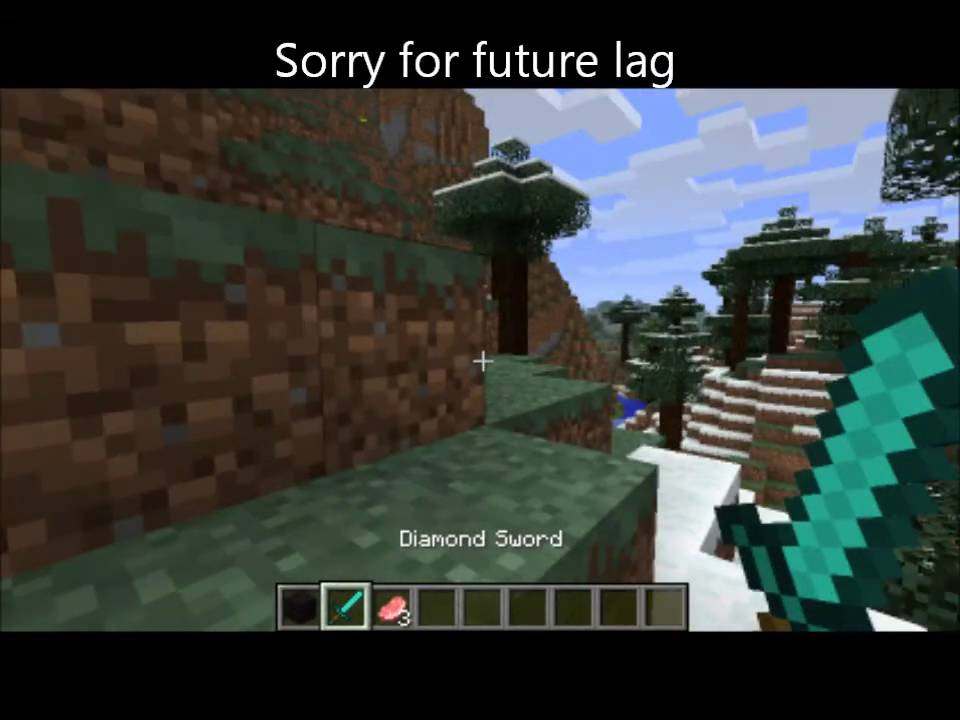
Take the diamond sword, then cross the icy river and swim to the bank
{"action": "key", "text": "q"}
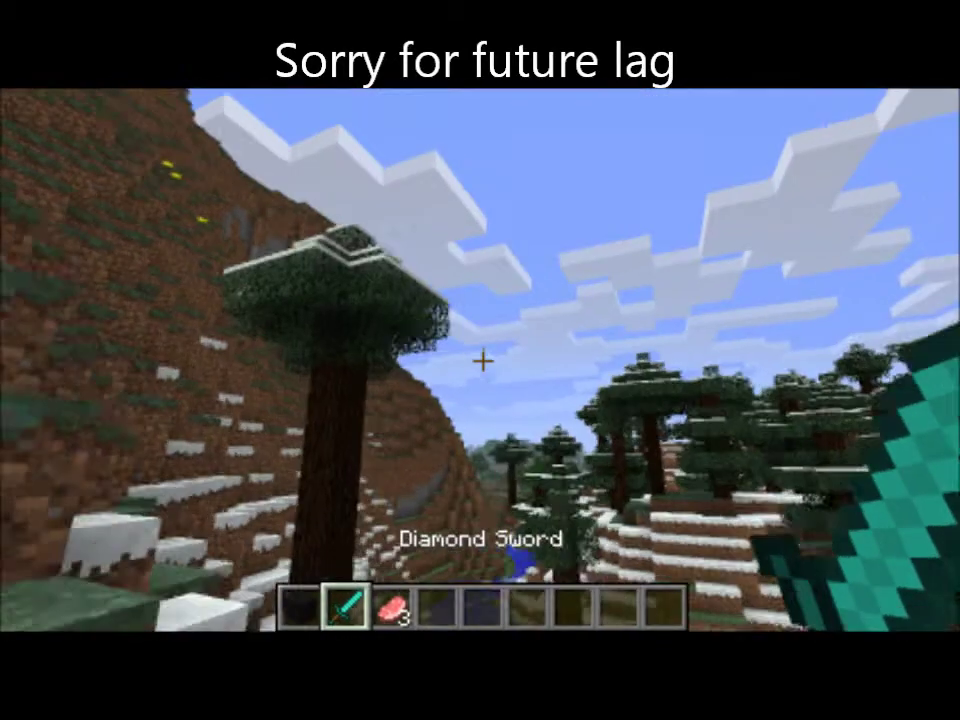
{"action": "key", "text": "w"}
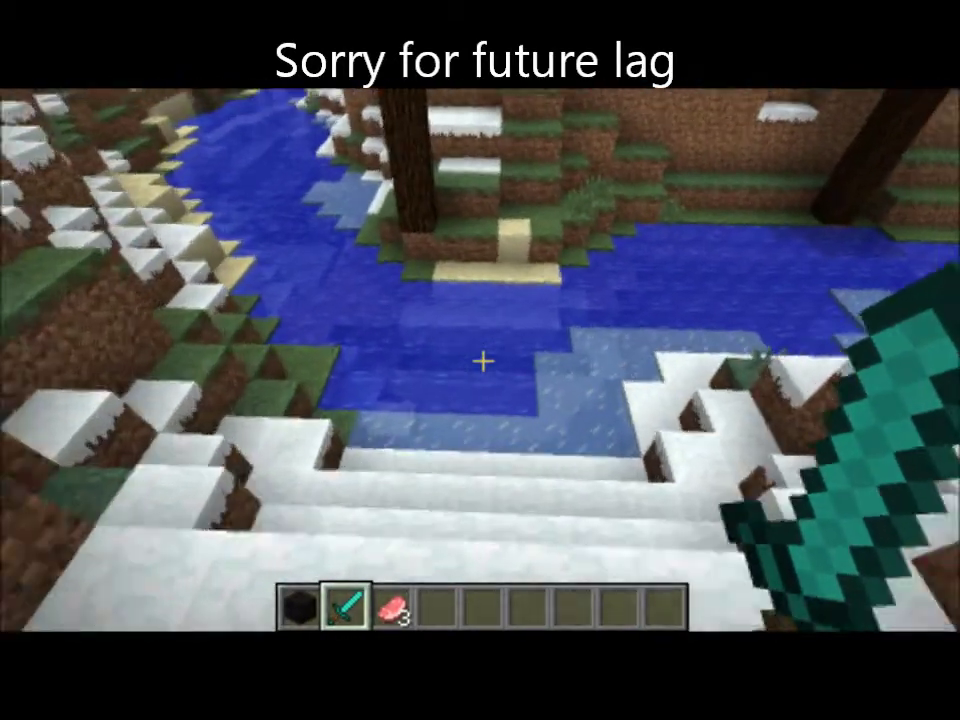
{"action": "key", "text": "w"}
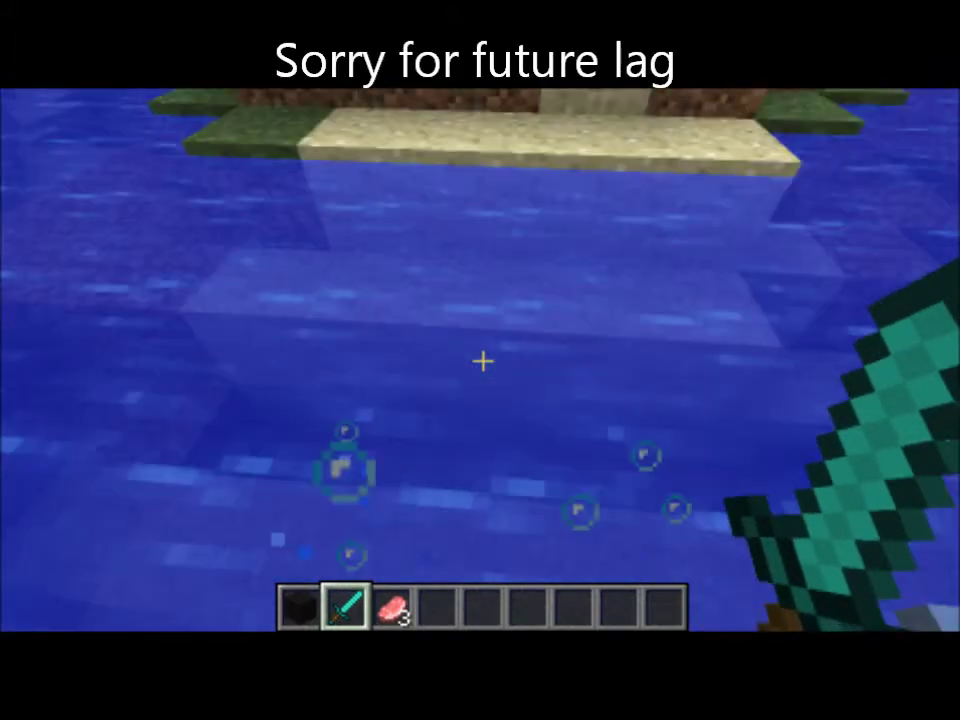
{"action": "key", "text": "w"}
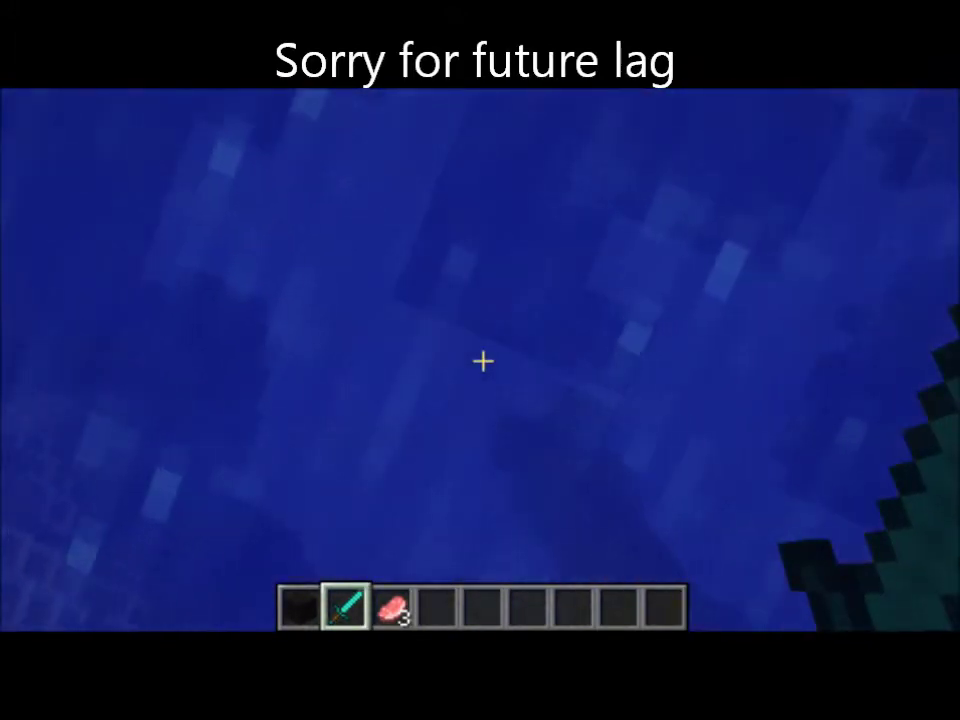
{"action": "key", "text": "w"}
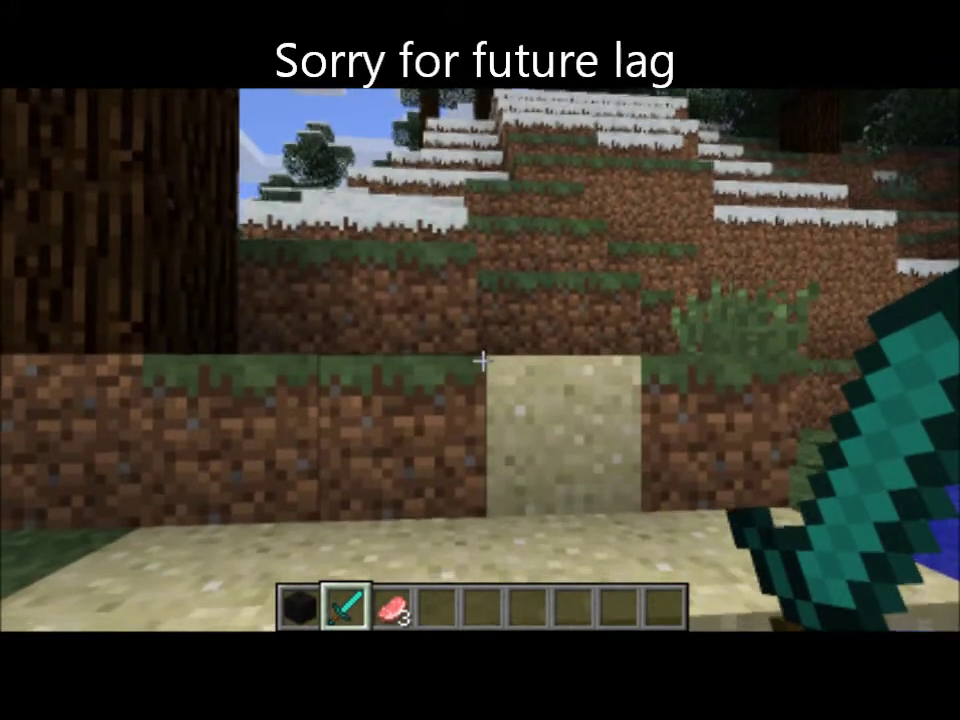
Look around the lake and tree, then fly up through the cloud layer
{"action": "key", "text": "w"}
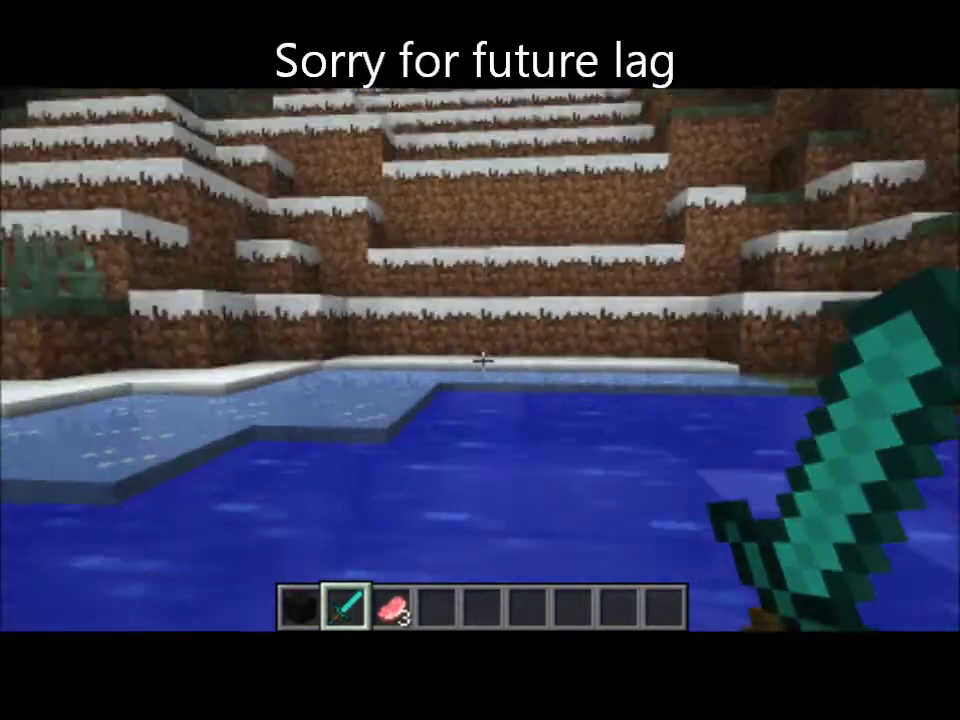
{"action": "key", "text": "w"}
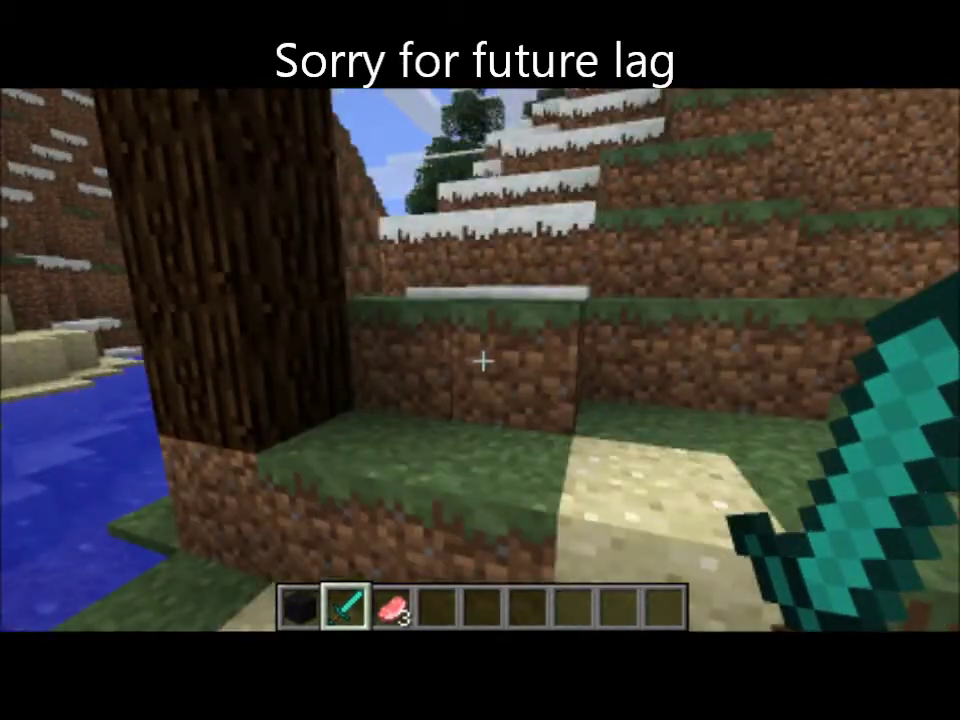
{"action": "key", "text": "w"}
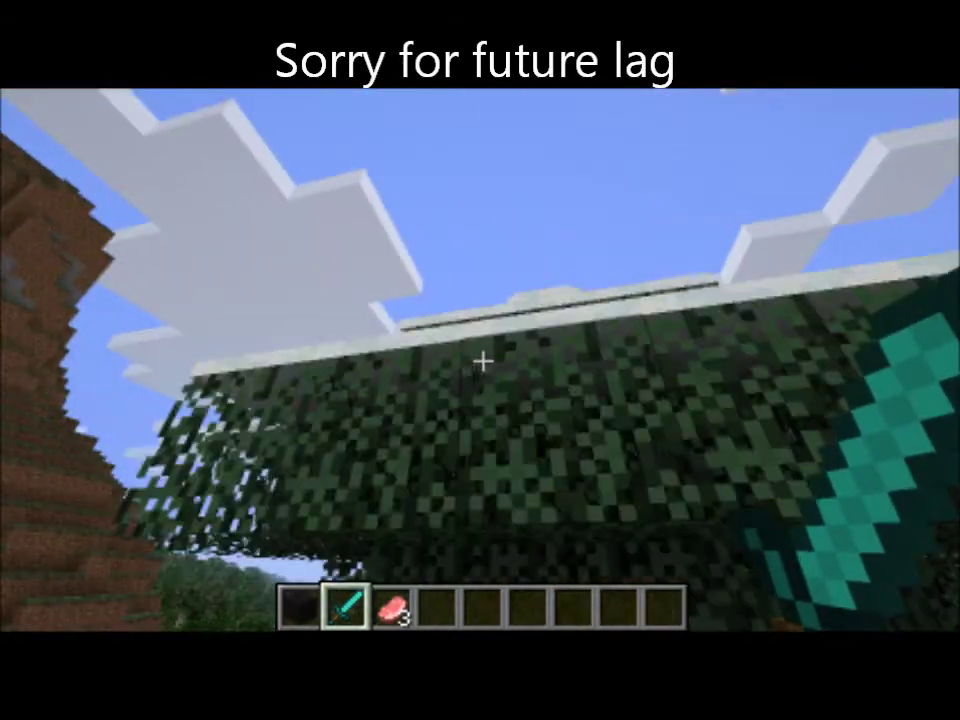
{"action": "key", "text": "w"}
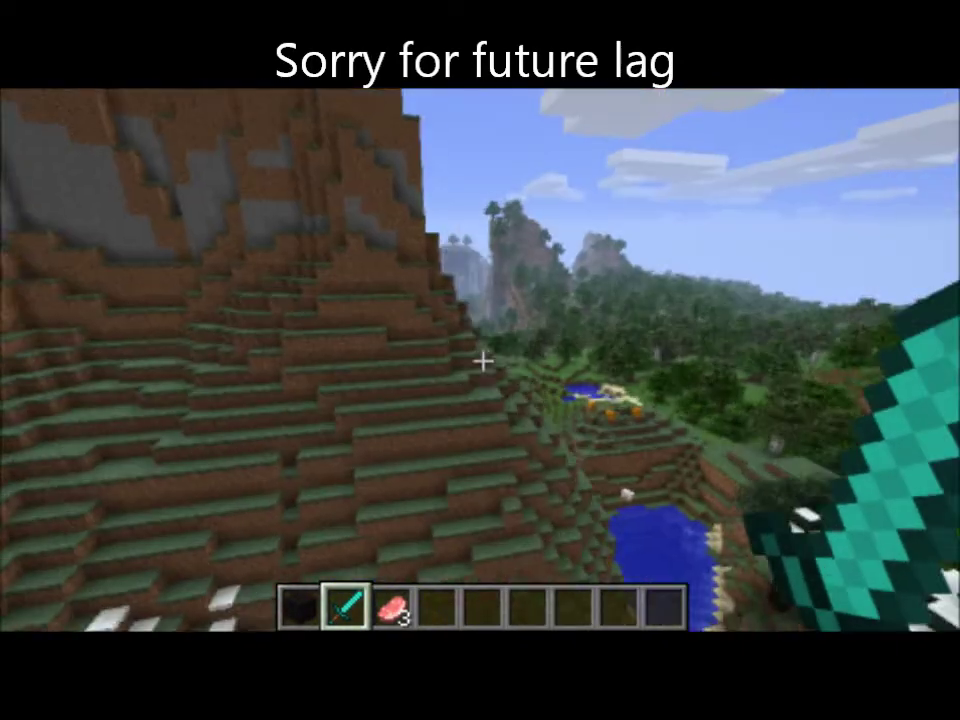
{"action": "key", "text": "w"}
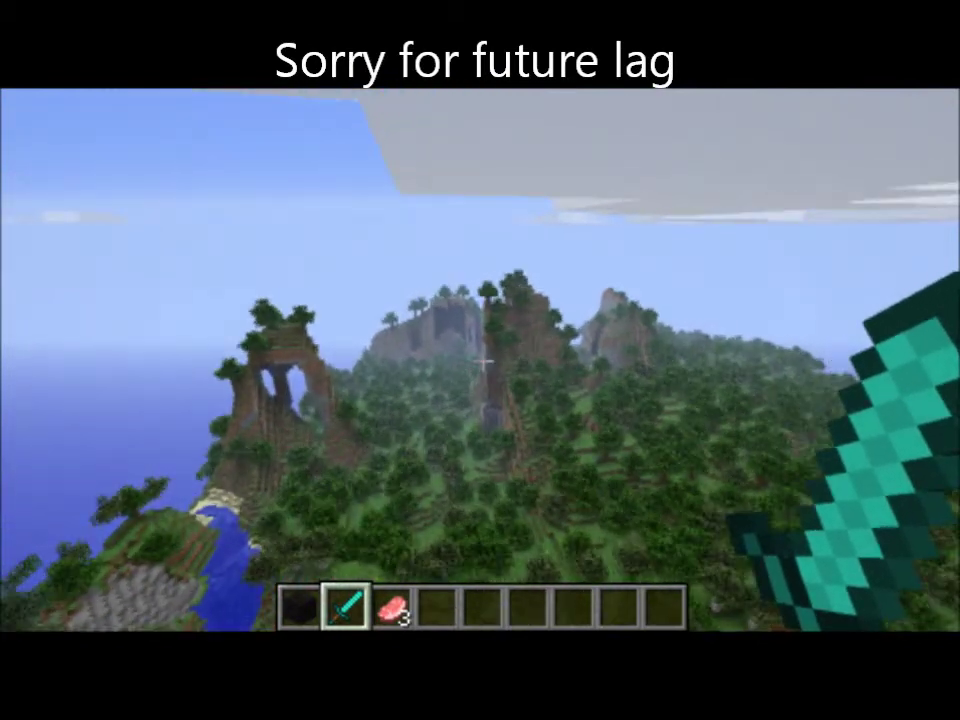
{"action": "key", "text": "w"}
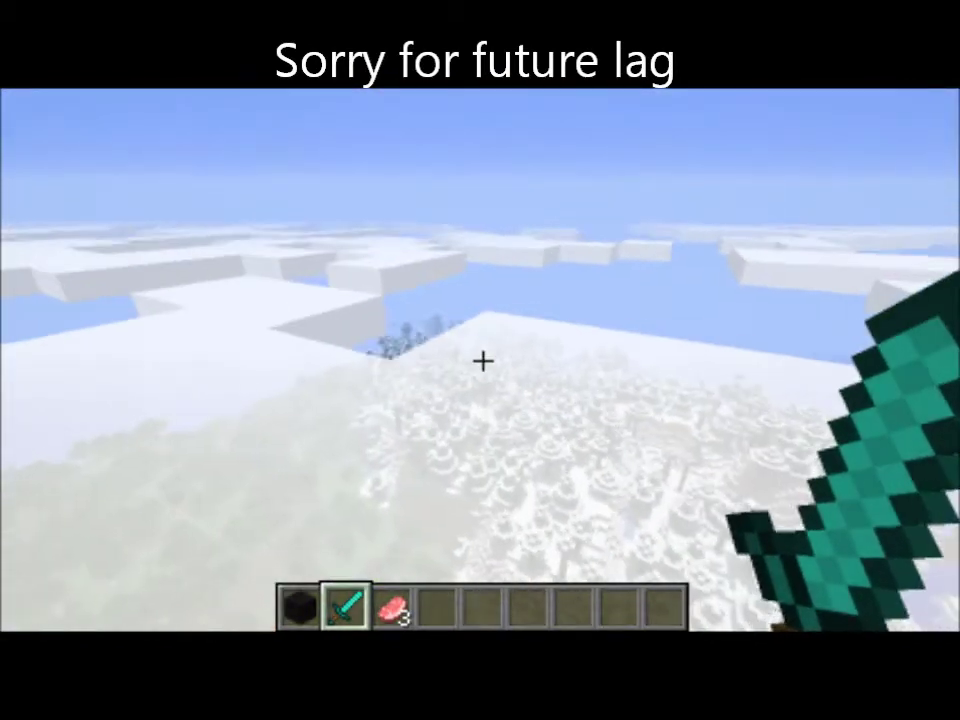
{"action": "type", "text": "/kill"}
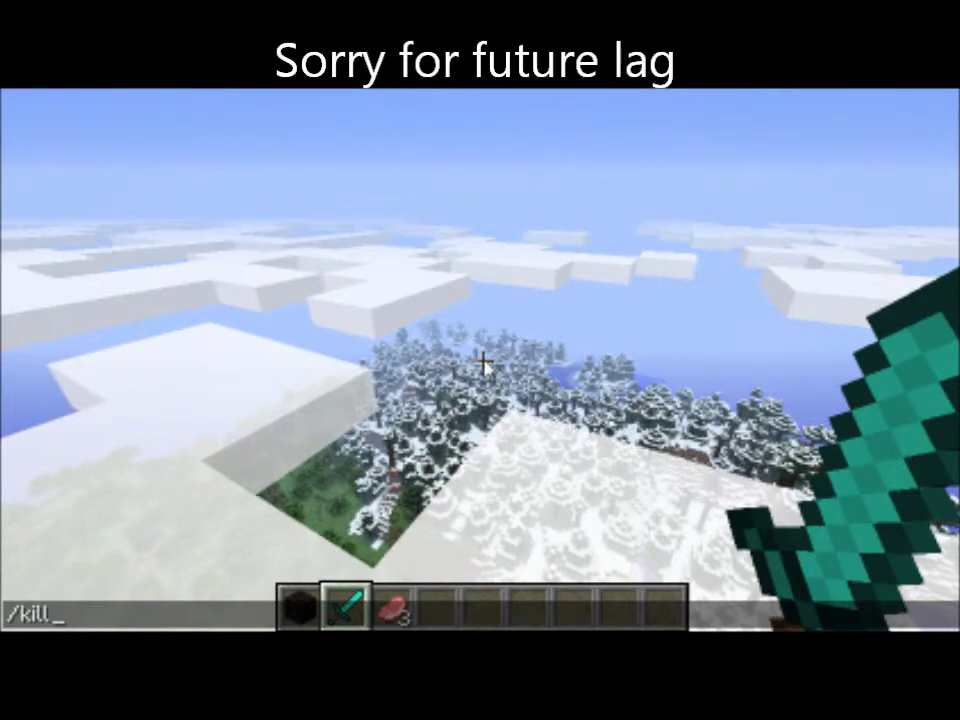
Run /kill, respawn by the black wool structure, and pick the wool block
{"action": "key", "text": "Return"}
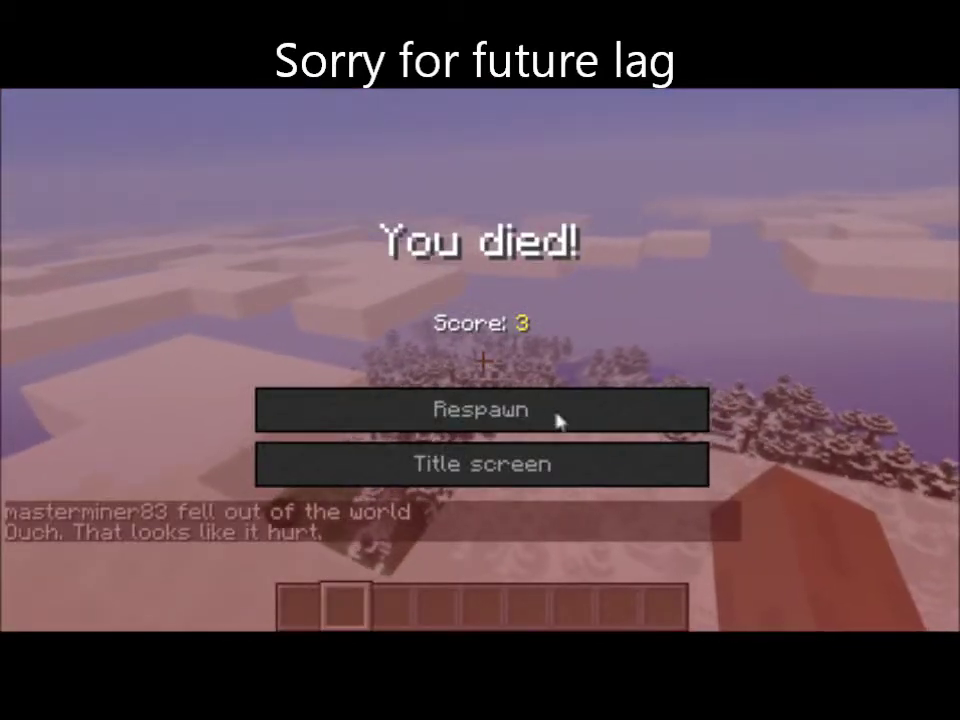
{"action": "left_click", "coordinate": [557, 418]}
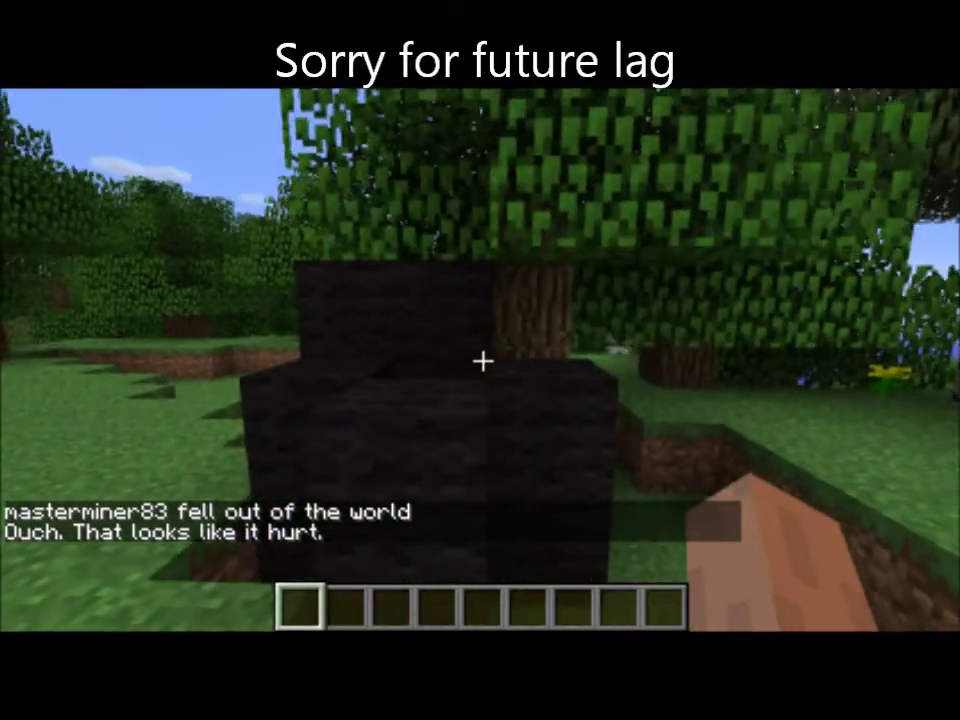
{"action": "middle_click", "coordinate": [482, 361]}
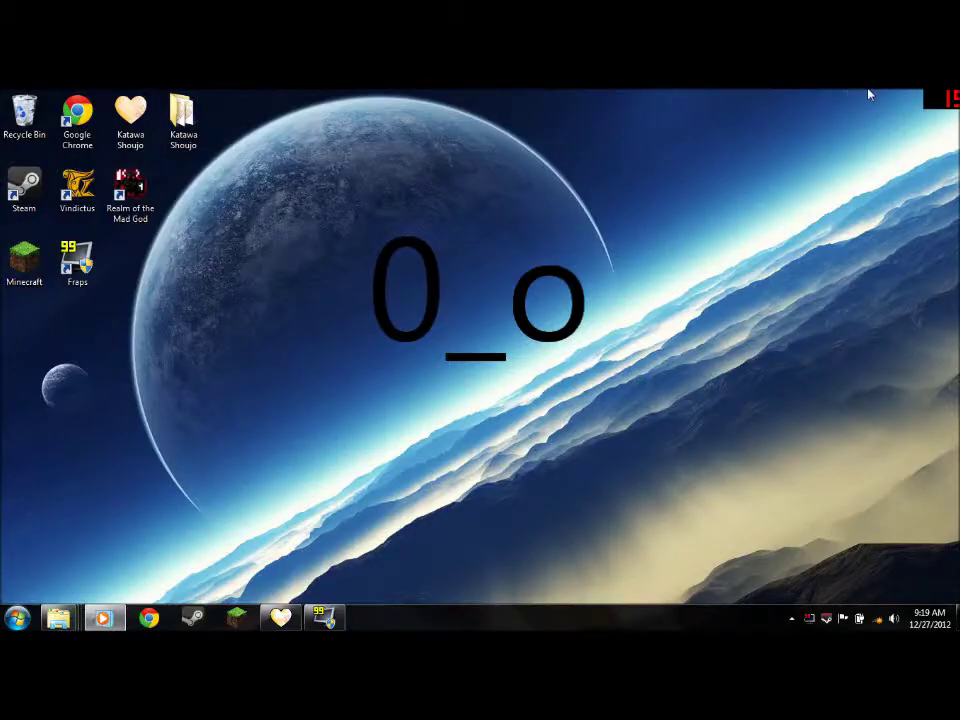
Bring the Katawa Shoujo window back up from the taskbar
{"action": "left_click", "coordinate": [285, 617]}
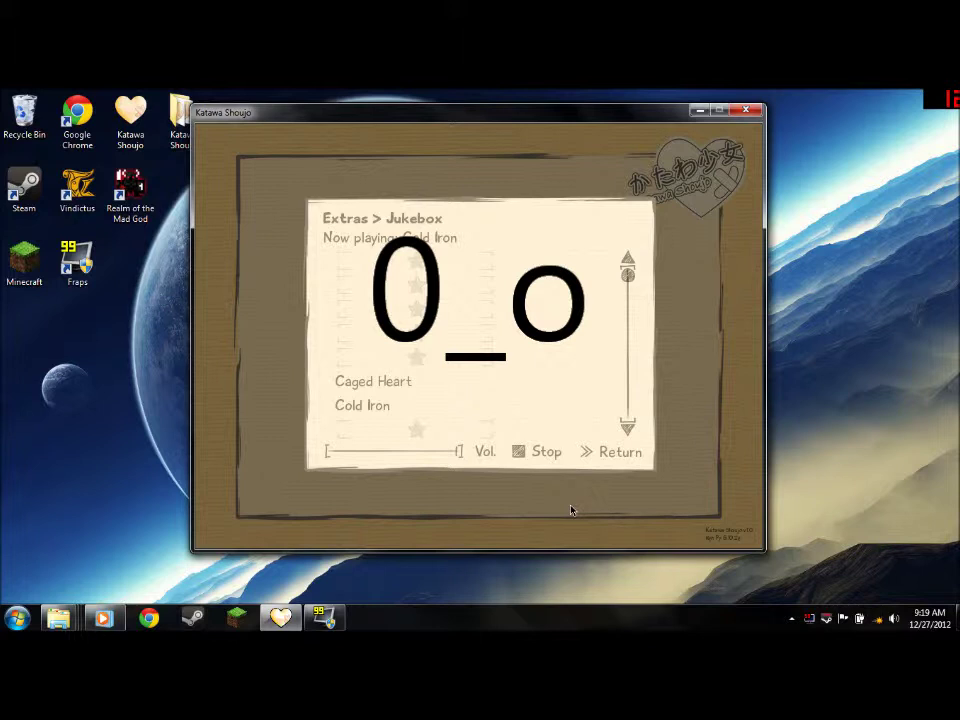
Play Caged Heart in the jukebox, then switch back to Cold Iron
{"action": "left_click", "coordinate": [402, 391]}
{"action": "left_click_drag", "start_coordinate": [627, 273], "coordinate": [627, 284]}
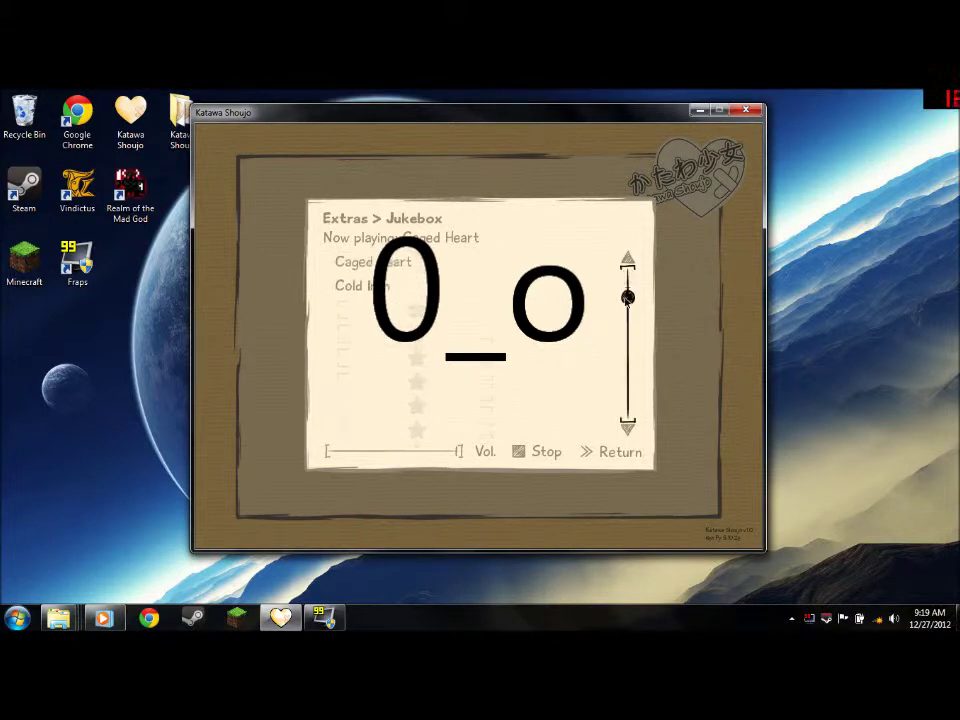
{"action": "left_click", "coordinate": [347, 362]}
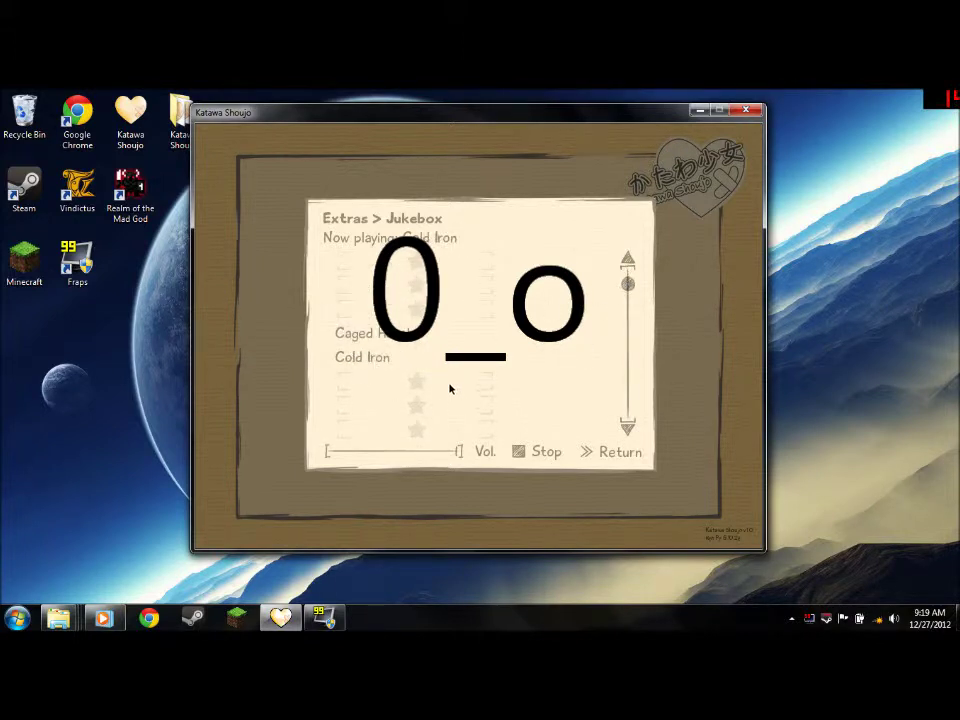